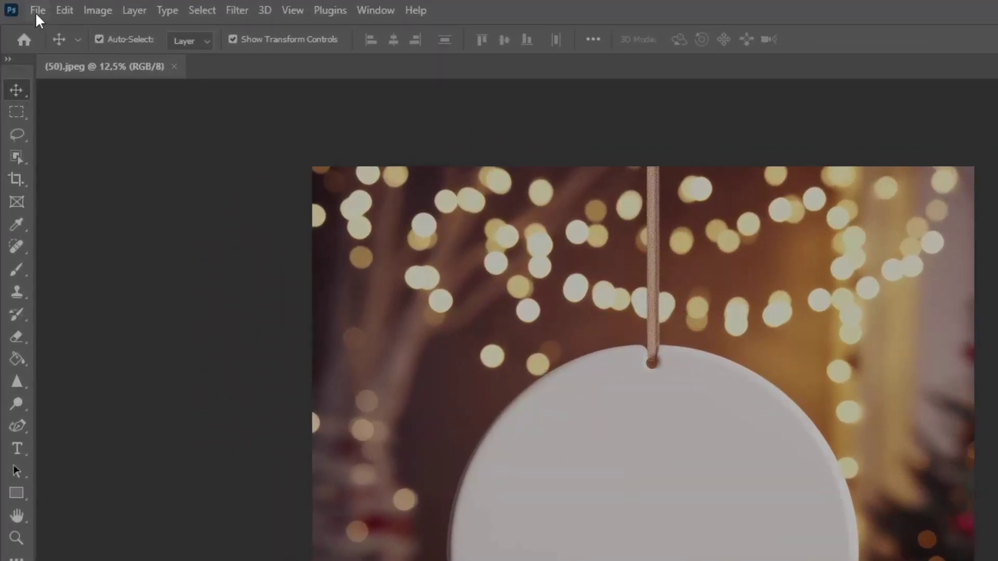
Step: Place the Merry Xmas image from the Library folder as an embedded layer on the mockup
{"action": "left_click", "coordinate": [35, 12]}
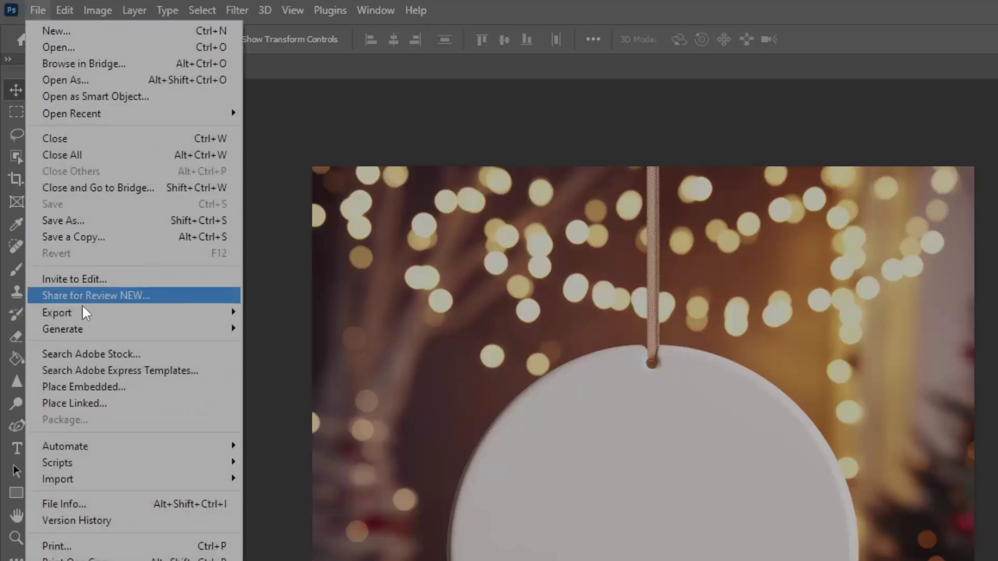
{"action": "left_click", "coordinate": [98, 387]}
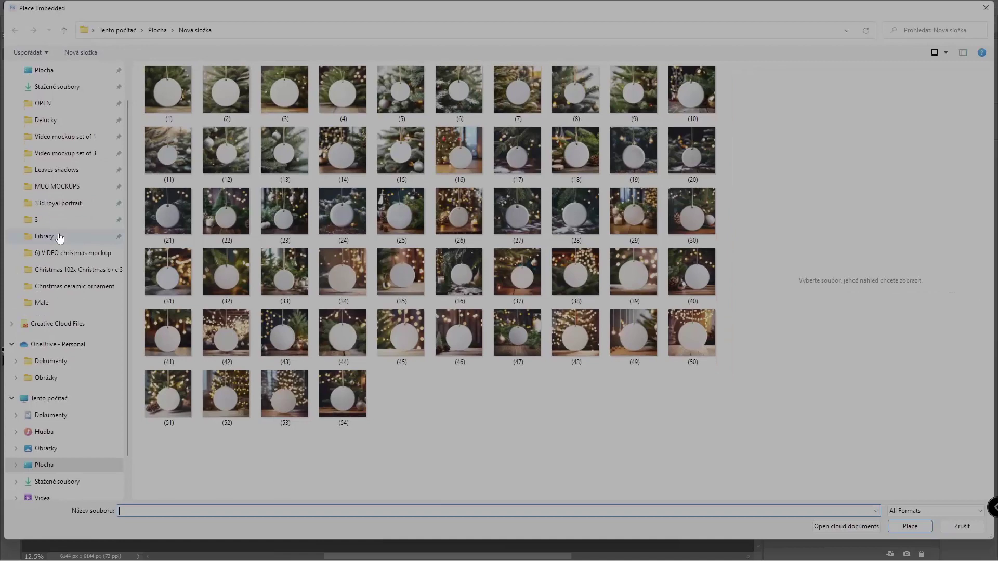
{"action": "left_click", "coordinate": [60, 238]}
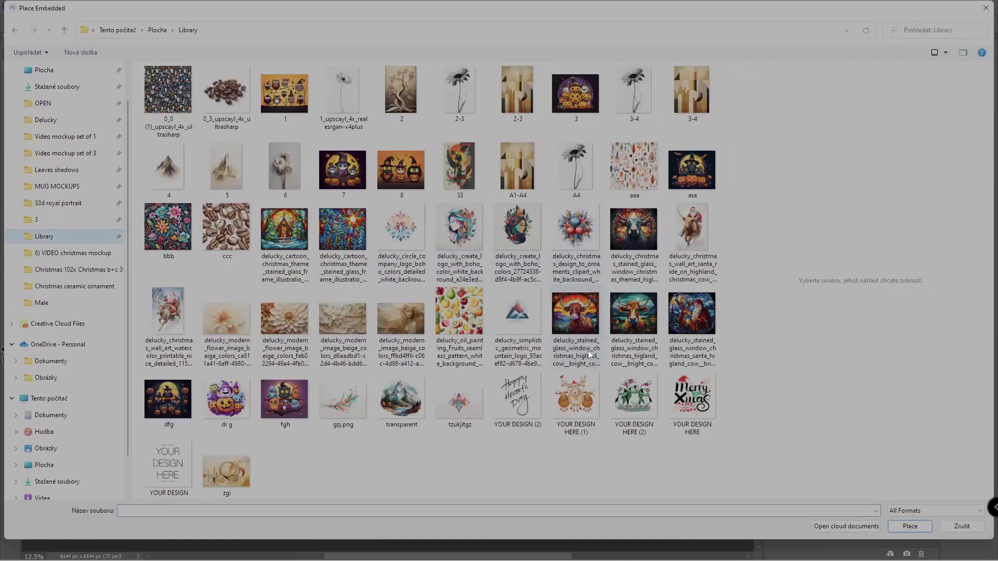
{"action": "double_click", "coordinate": [703, 403]}
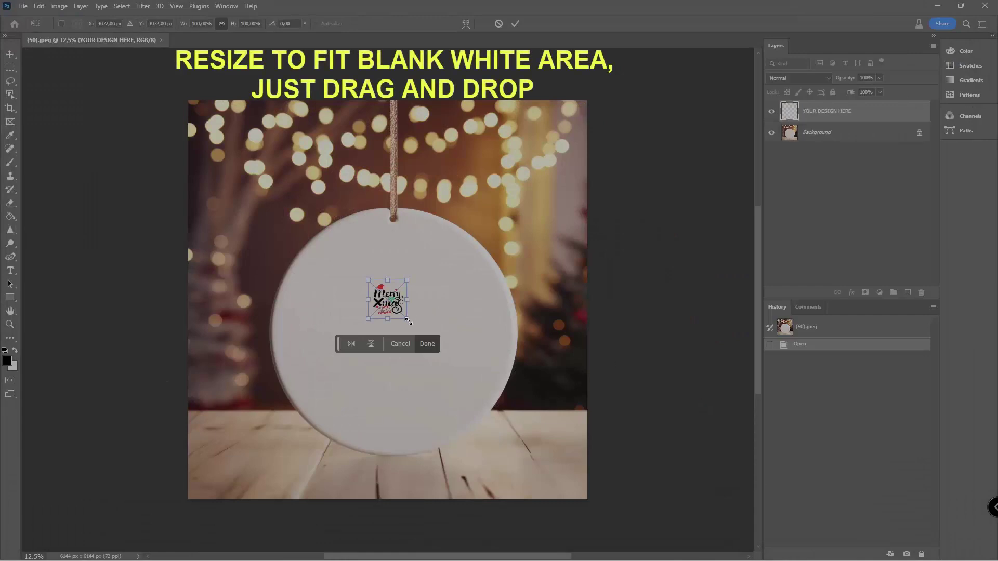
Step: Scale the Merry Xmas design over the ornament's white face, nudge it up-right, and commit
{"action": "mouse_move", "coordinate": [409, 321]}
{"action": "left_mouse_down"}
{"action": "mouse_move", "coordinate": [494, 405]}
{"action": "mouse_move", "coordinate": [443, 369]}
{"action": "mouse_move", "coordinate": [504, 445]}
{"action": "left_mouse_up"}
{"action": "left_click_drag", "start_coordinate": [446, 393], "coordinate": [423, 373]}
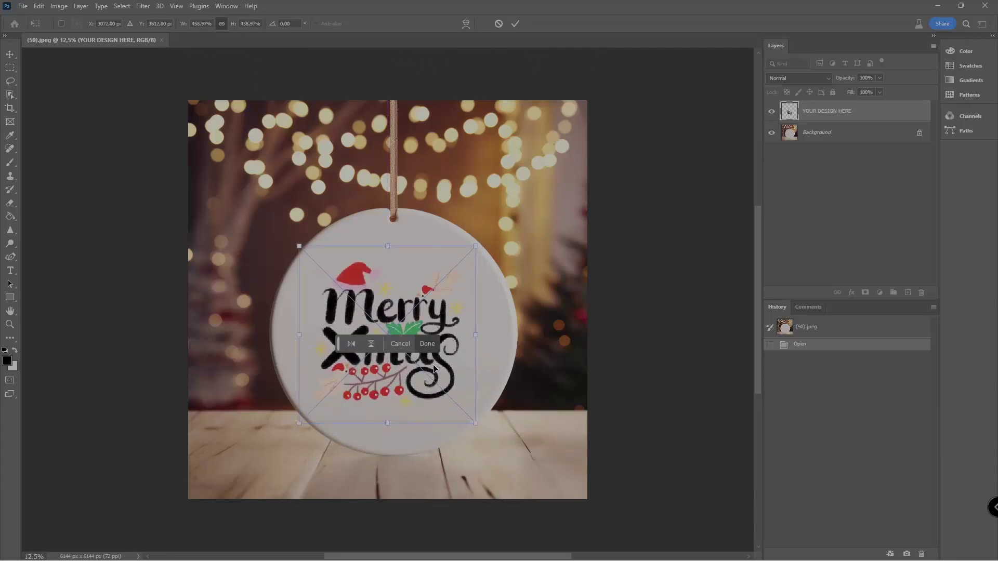
{"action": "key", "text": "shift+Right"}
{"action": "key", "text": "shift+Right"}
{"action": "key", "text": "shift+Right"}
{"action": "key", "text": "shift+Up"}
{"action": "key", "text": "shift+Up"}
{"action": "key", "text": "shift+Up"}
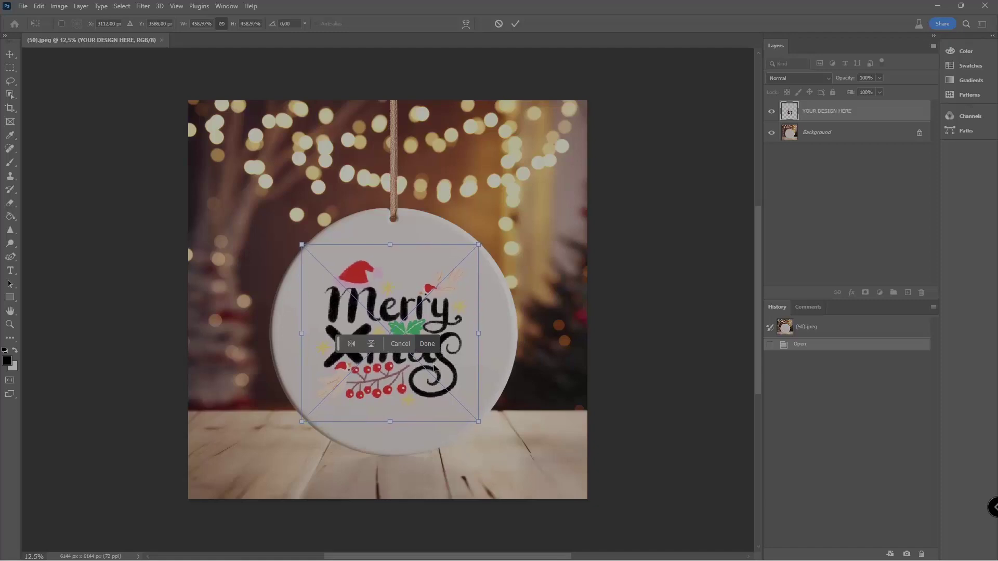
{"action": "key", "text": "Right"}
{"action": "key", "text": "Right"}
{"action": "key", "text": "Up"}
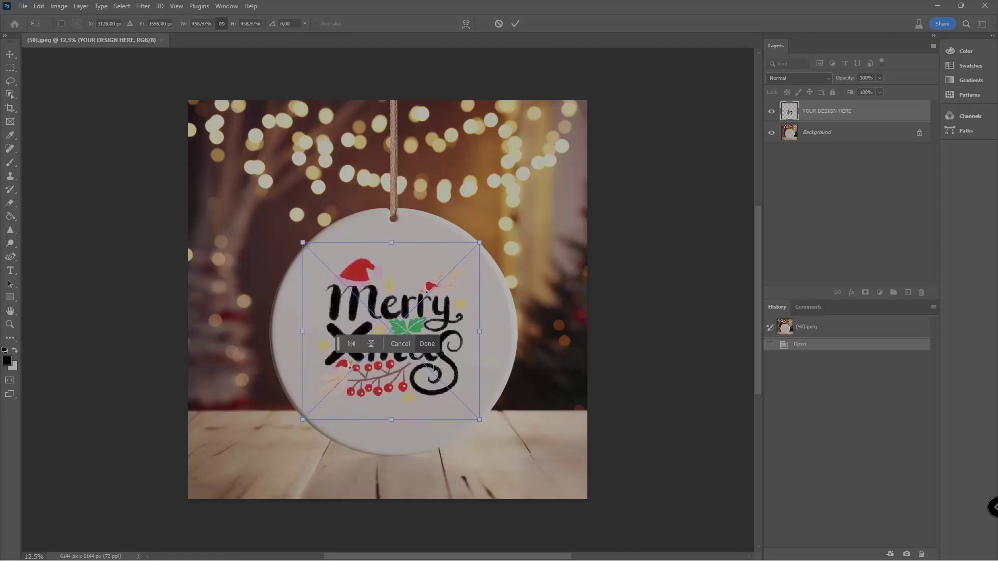
{"action": "key", "text": "Return"}
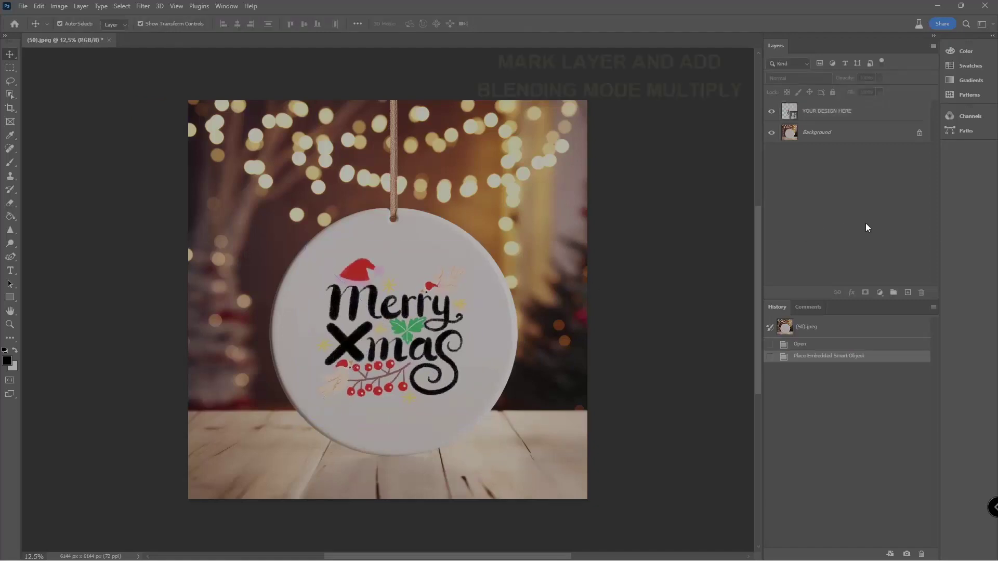
Step: Set the YOUR DESIGN HERE layer's blend mode to Multiply
{"action": "left_click", "coordinate": [823, 110]}
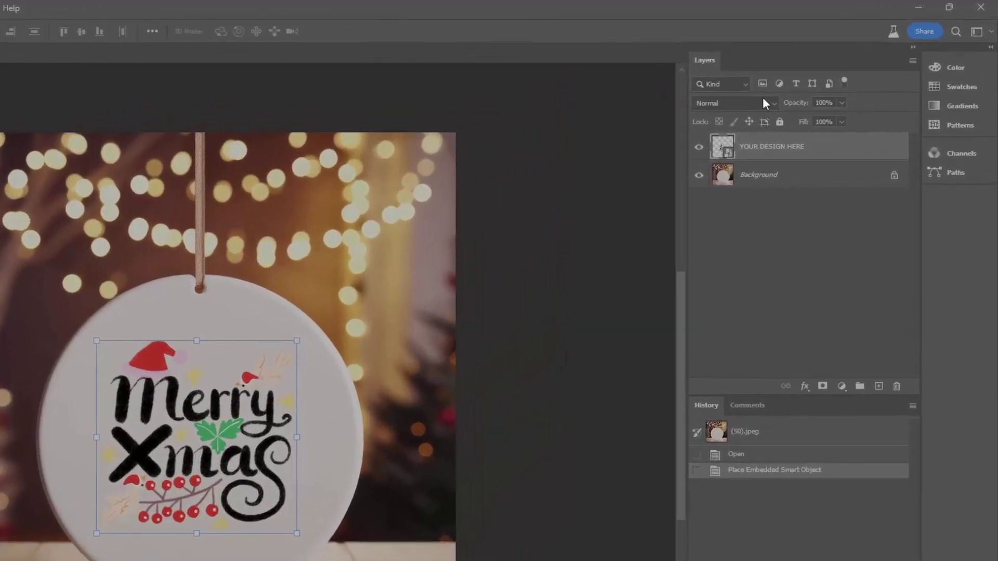
{"action": "left_click", "coordinate": [763, 98]}
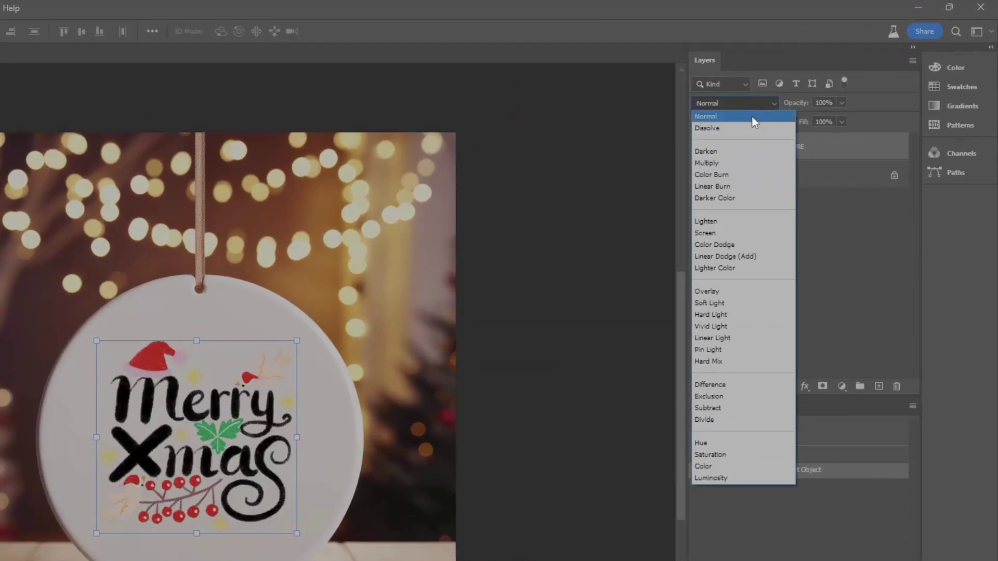
{"action": "left_click", "coordinate": [754, 163]}
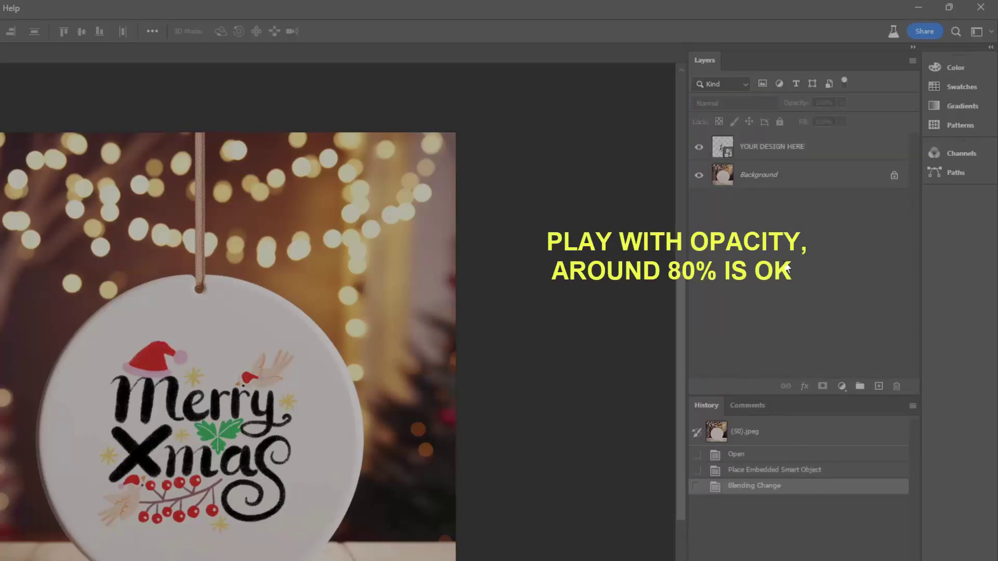
Step: Lower the YOUR DESIGN HERE layer's opacity to about 83%
{"action": "left_click", "coordinate": [777, 146]}
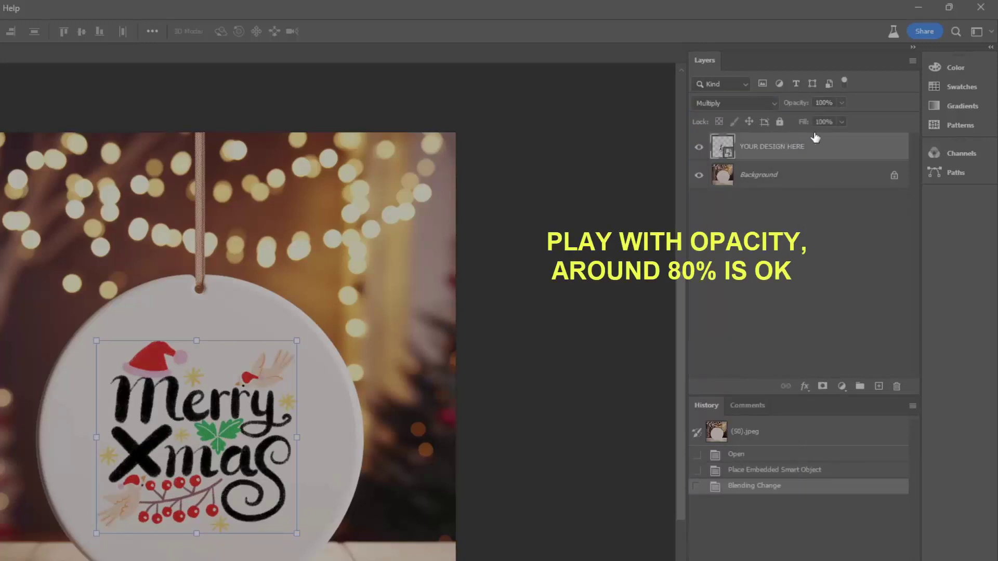
{"action": "left_click", "coordinate": [841, 103]}
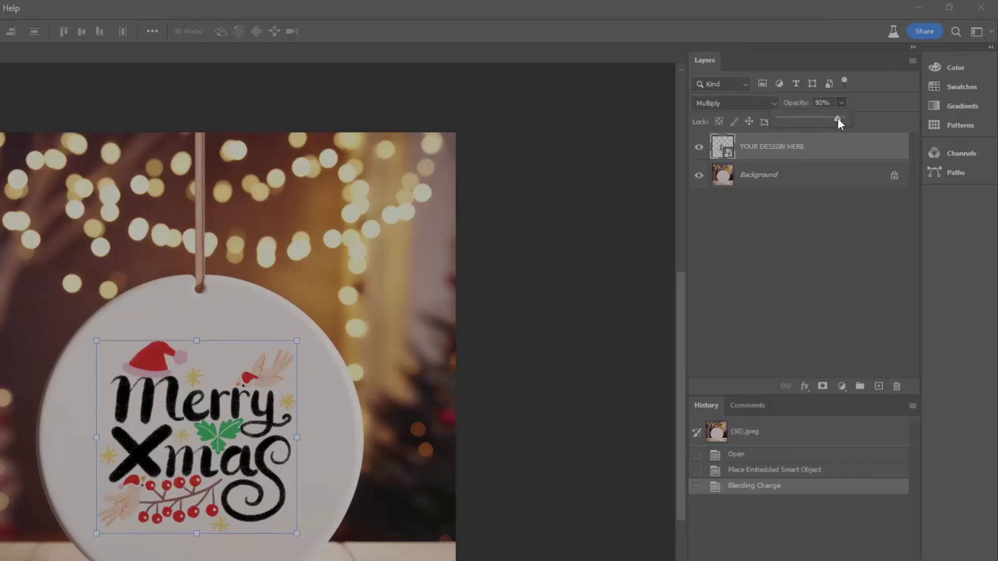
{"action": "left_click_drag", "start_coordinate": [838, 121], "coordinate": [831, 119]}
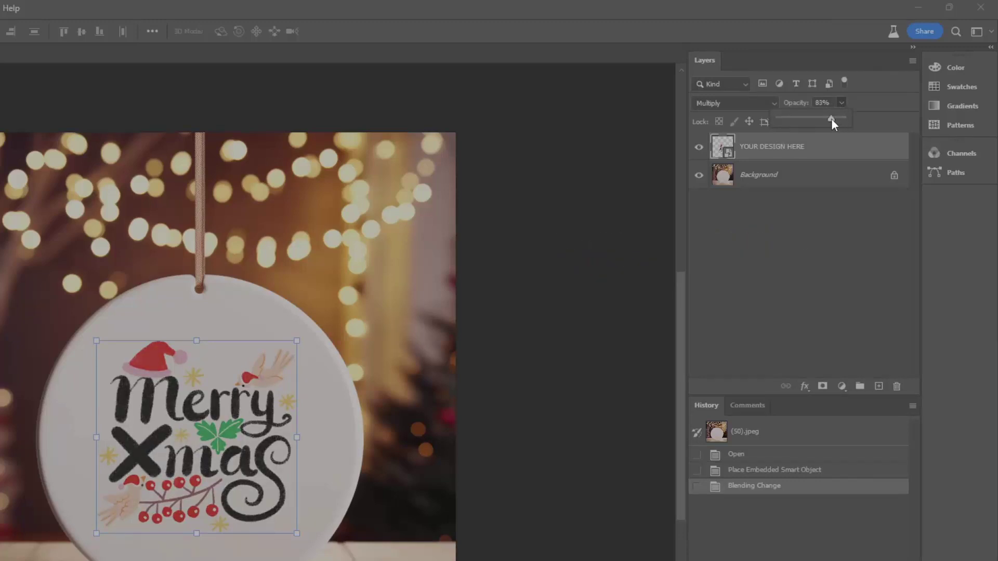
{"action": "left_click", "coordinate": [824, 266]}
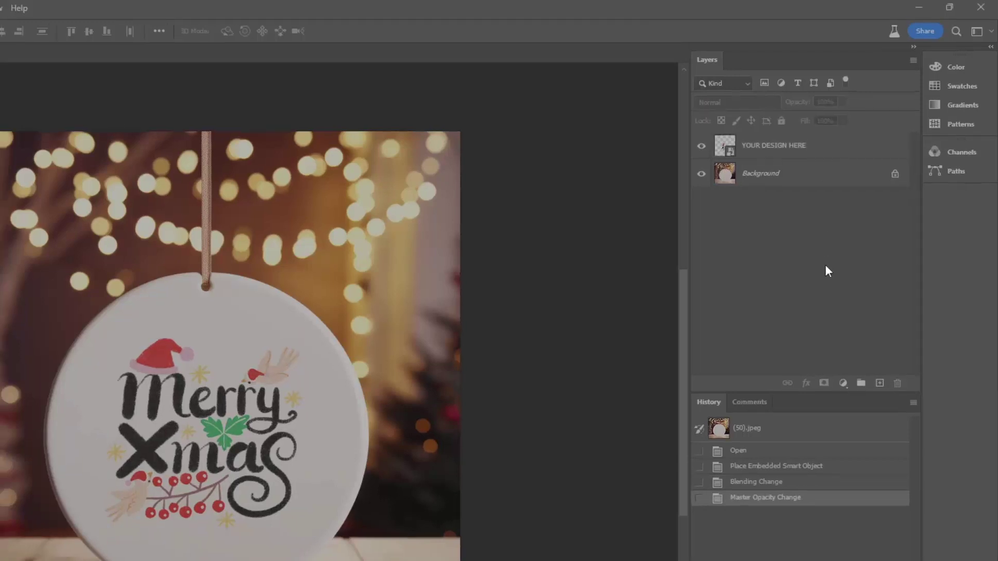
{"action": "right_click", "coordinate": [825, 264]}
{"action": "left_click", "coordinate": [828, 207]}
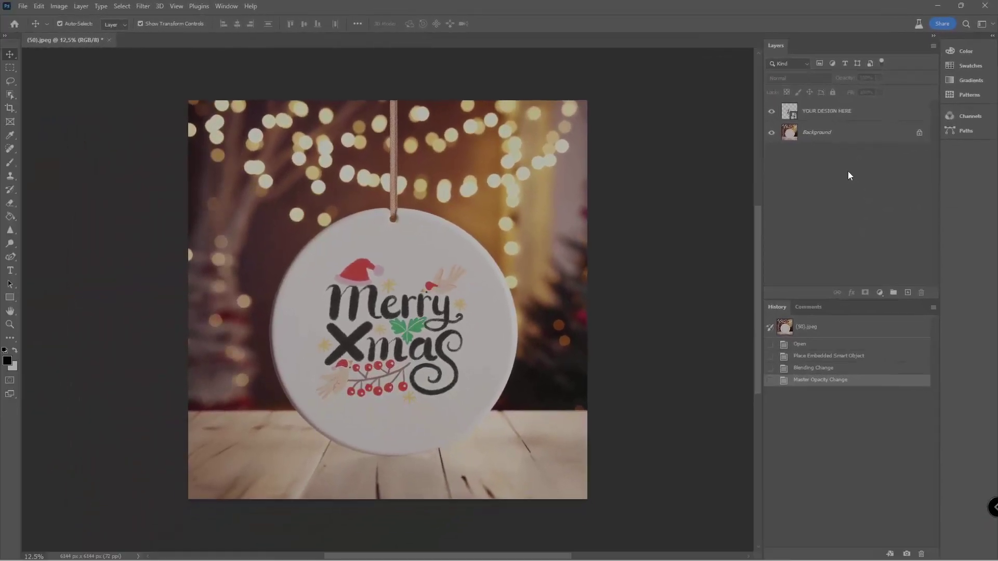
Step: Hide the Merry Xmas layer and place the penguin image YOUR DESIGN HERE (2) as embedded
{"action": "left_click", "coordinate": [771, 111]}
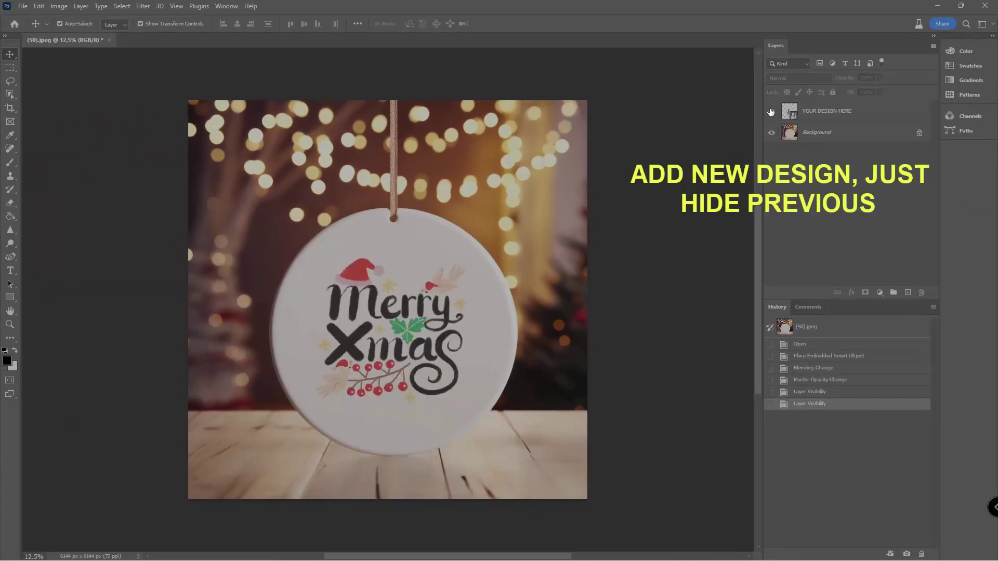
{"action": "left_click", "coordinate": [772, 111]}
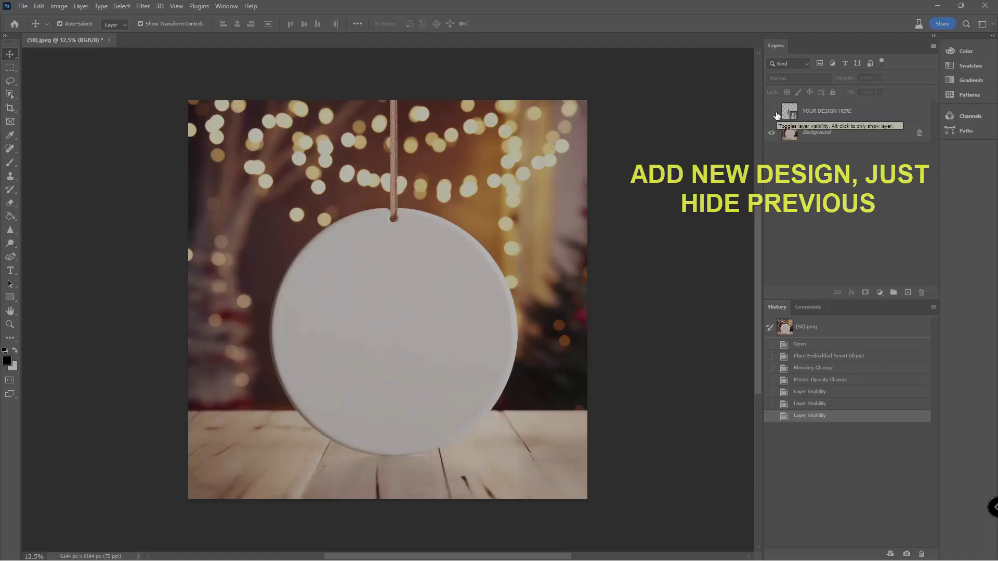
{"action": "left_click", "coordinate": [19, 6]}
{"action": "left_click", "coordinate": [63, 232]}
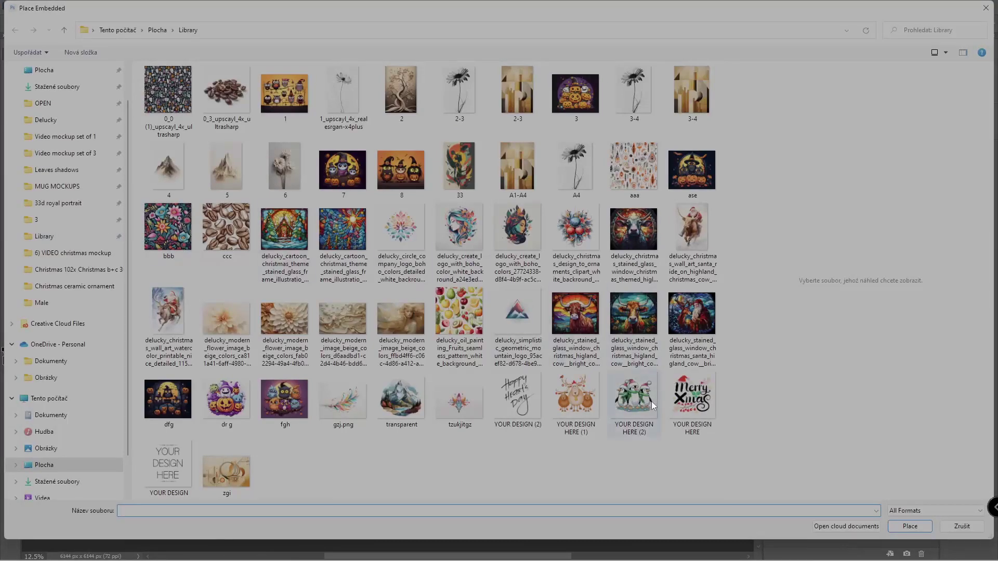
{"action": "double_click", "coordinate": [652, 405]}
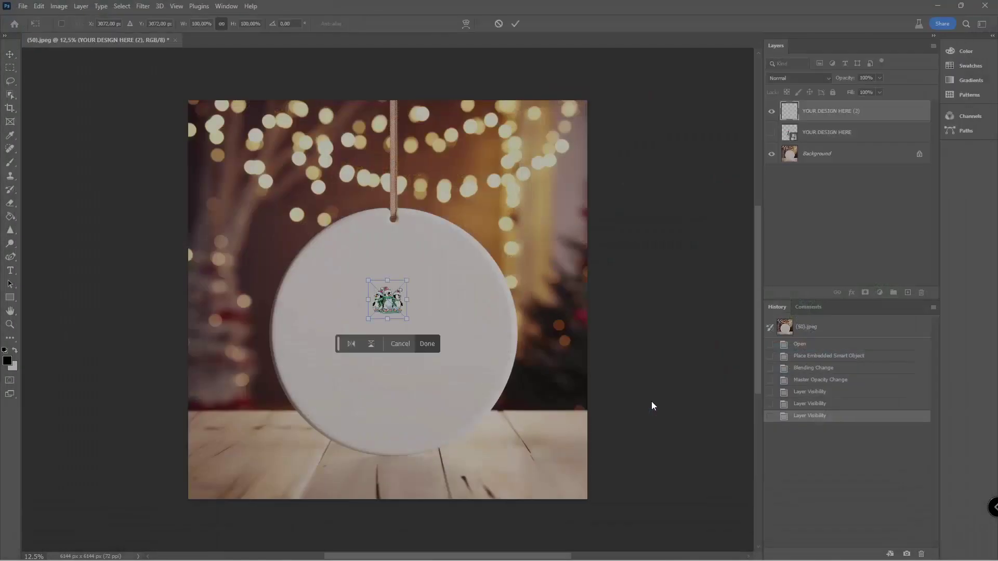
Step: Scale and move the penguin design to fill the ornament's white face, then commit
{"action": "left_click_drag", "start_coordinate": [407, 318], "coordinate": [557, 446]}
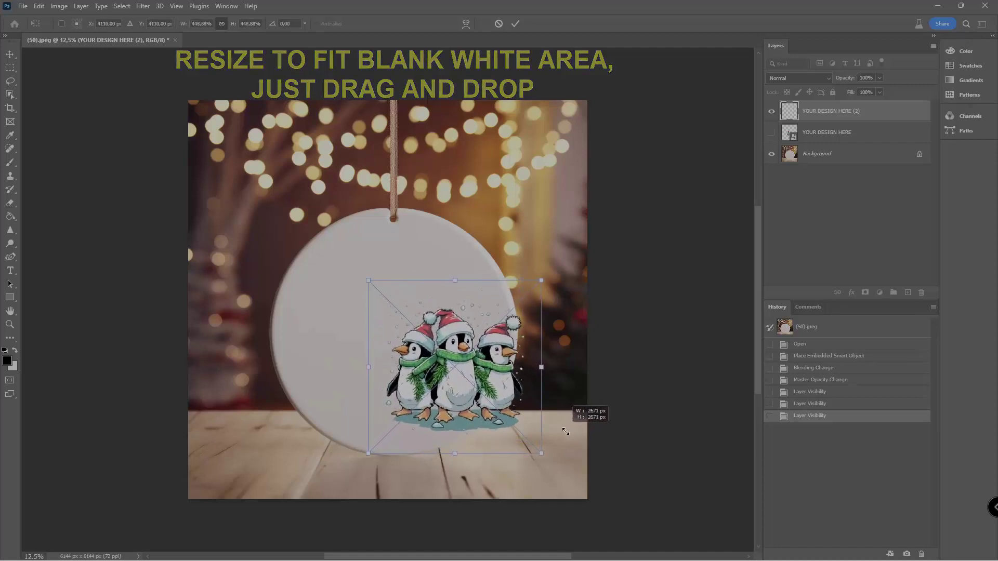
{"action": "left_click_drag", "start_coordinate": [500, 402], "coordinate": [440, 367]}
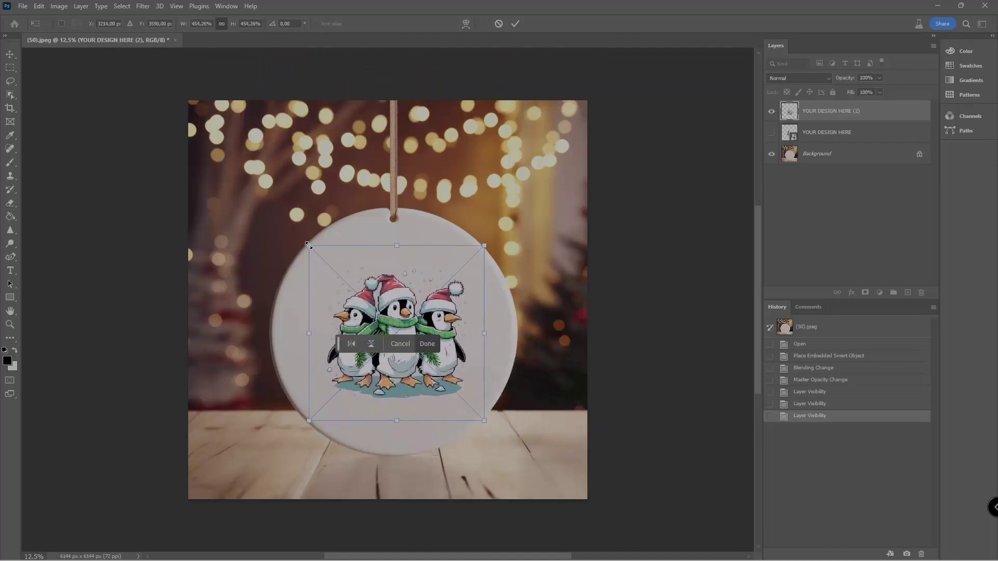
{"action": "left_click_drag", "start_coordinate": [308, 245], "coordinate": [285, 223]}
{"action": "left_click_drag", "start_coordinate": [420, 323], "coordinate": [421, 309]}
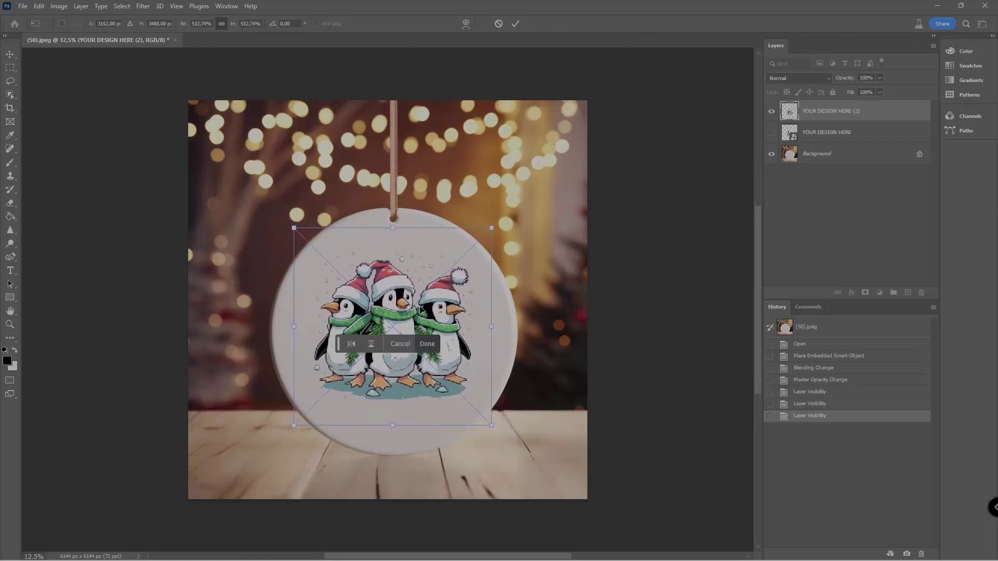
{"action": "key", "text": "Return"}
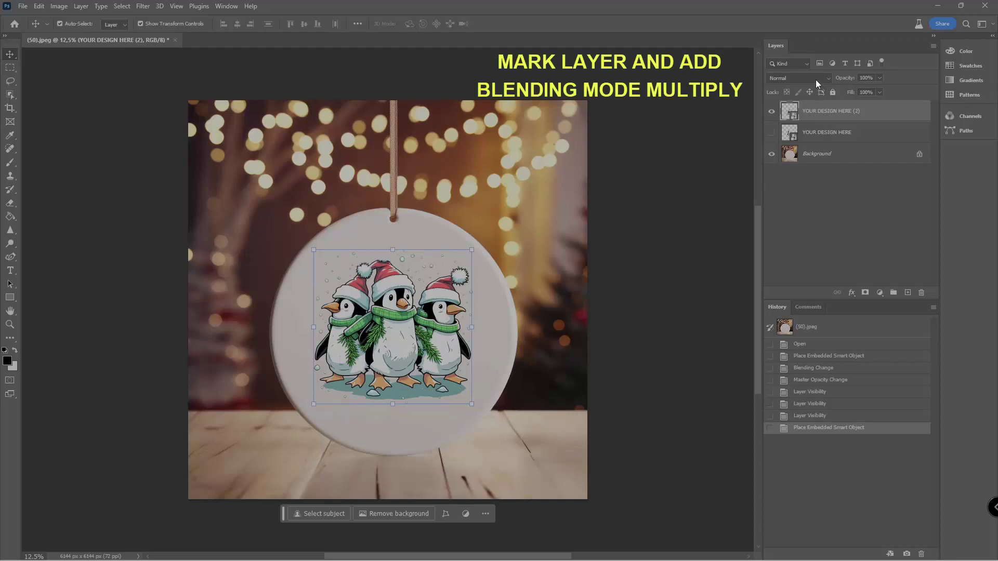
Step: Switch the YOUR DESIGN HERE (2) layer to Multiply at 92% opacity, then deselect it
{"action": "left_click", "coordinate": [816, 78]}
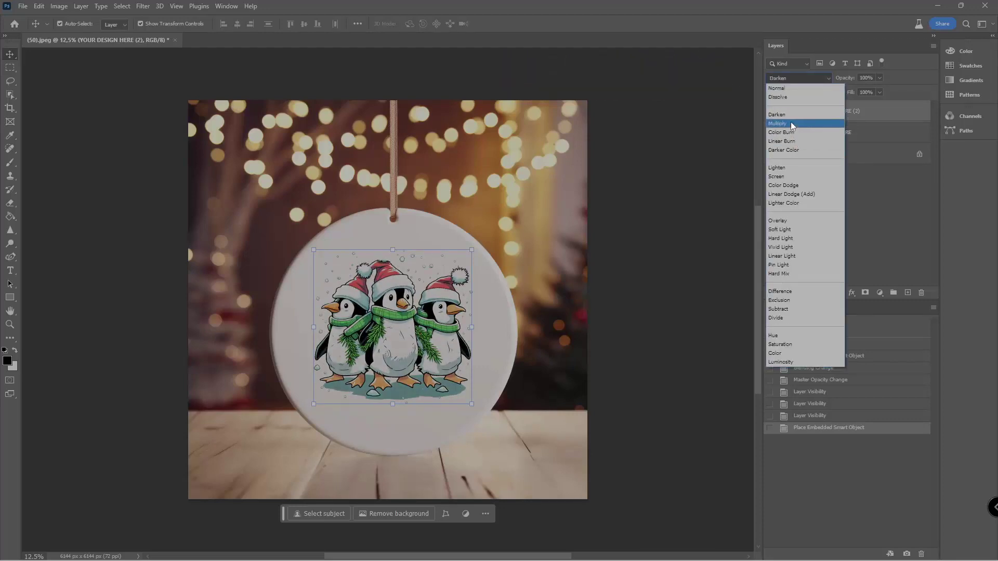
{"action": "left_click", "coordinate": [790, 126]}
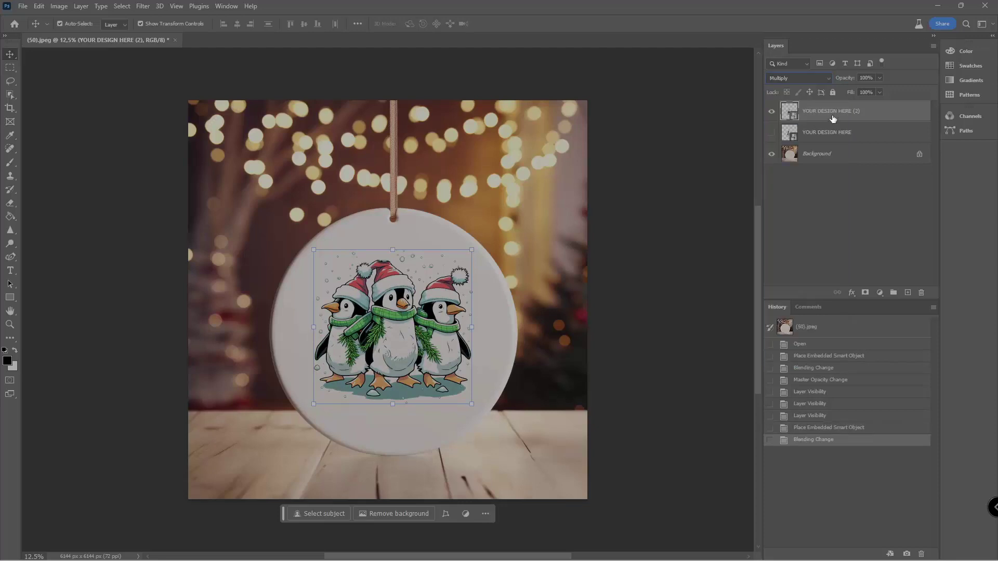
{"action": "left_click", "coordinate": [881, 79]}
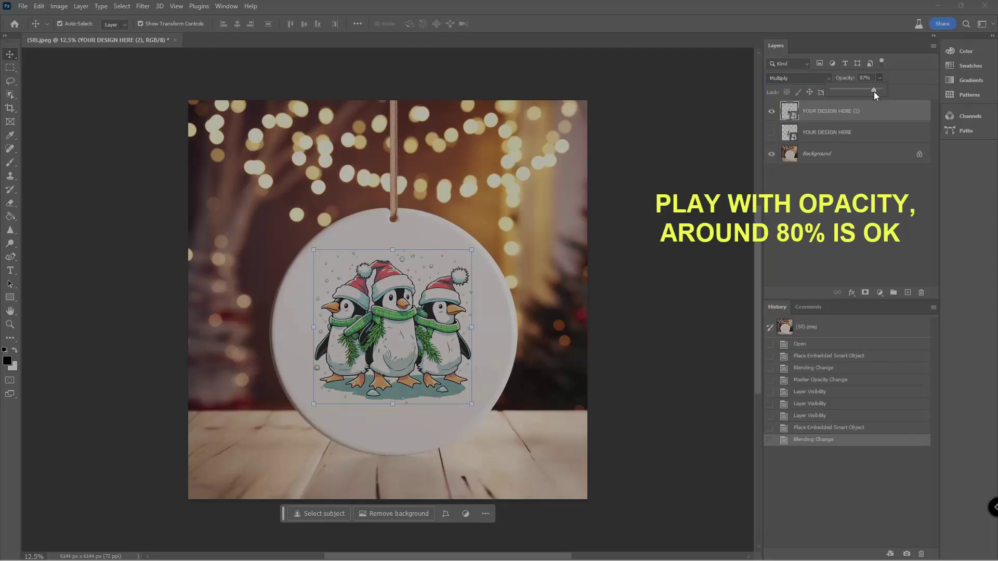
{"action": "left_click_drag", "start_coordinate": [874, 91], "coordinate": [876, 91]}
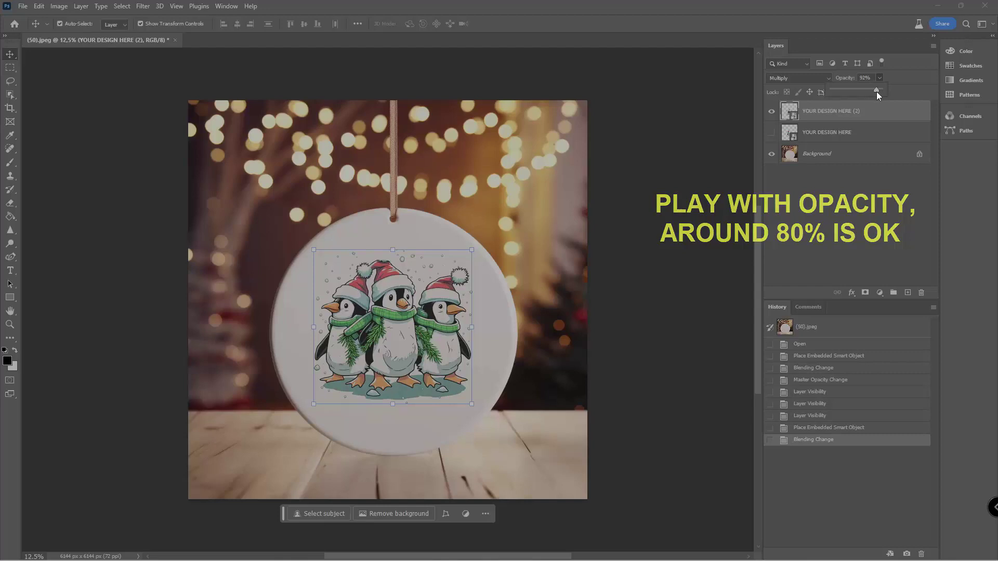
{"action": "left_click", "coordinate": [868, 207]}
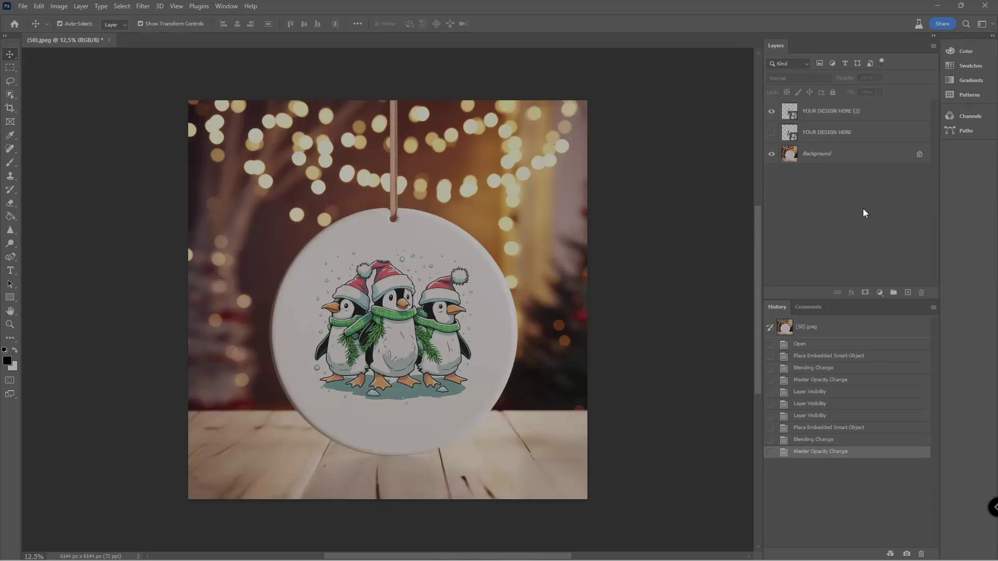
Step: Add a Brightness/Contrast adjustment clipped to YOUR DESIGN HERE (2) with brightness 9
{"action": "left_click", "coordinate": [828, 112]}
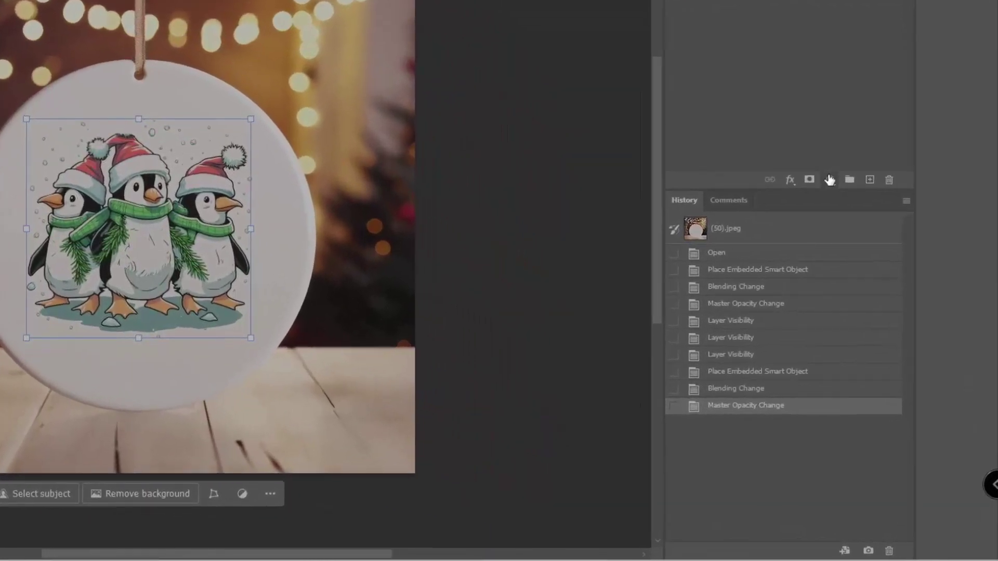
{"action": "left_click", "coordinate": [829, 180]}
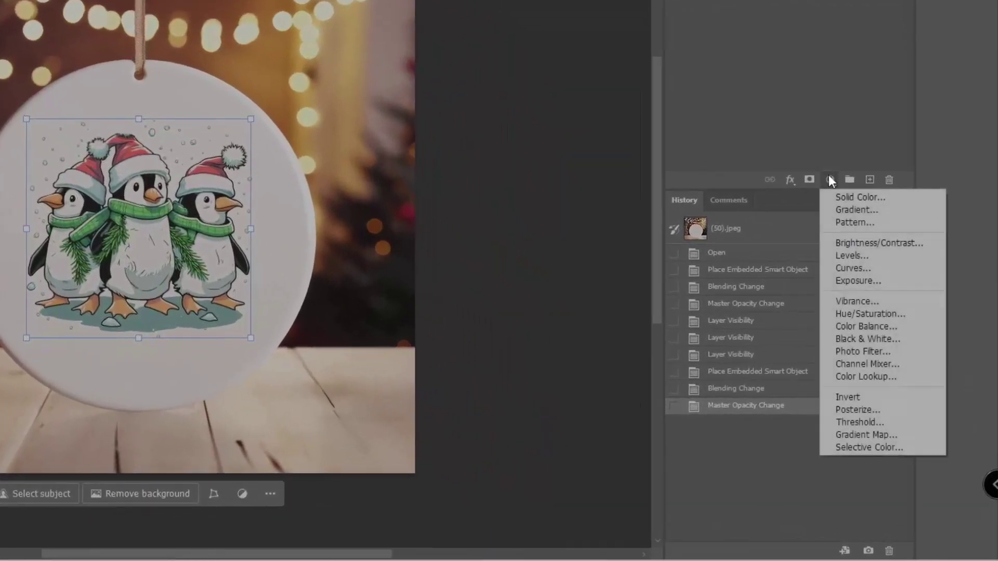
{"action": "left_click", "coordinate": [849, 243]}
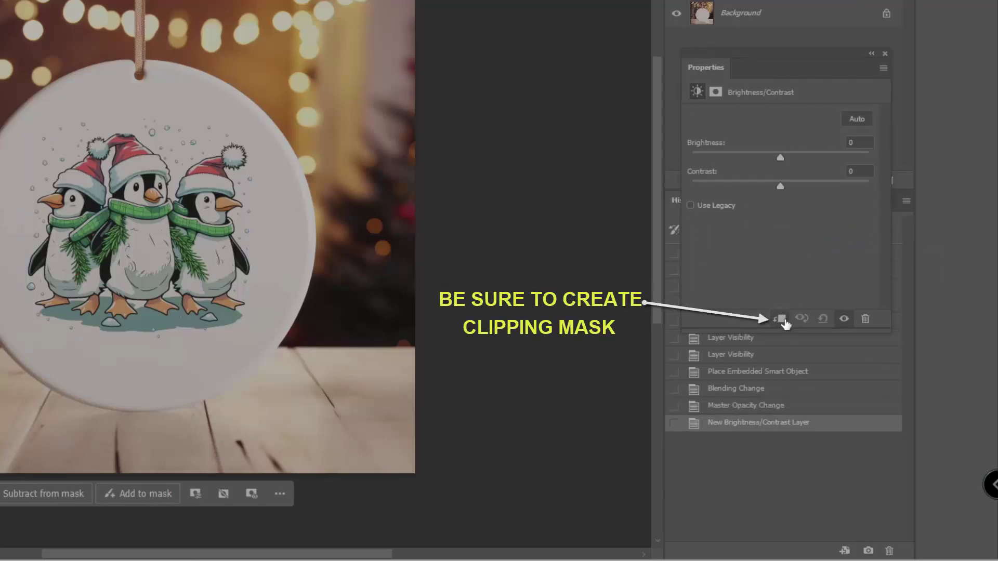
{"action": "left_click", "coordinate": [784, 321]}
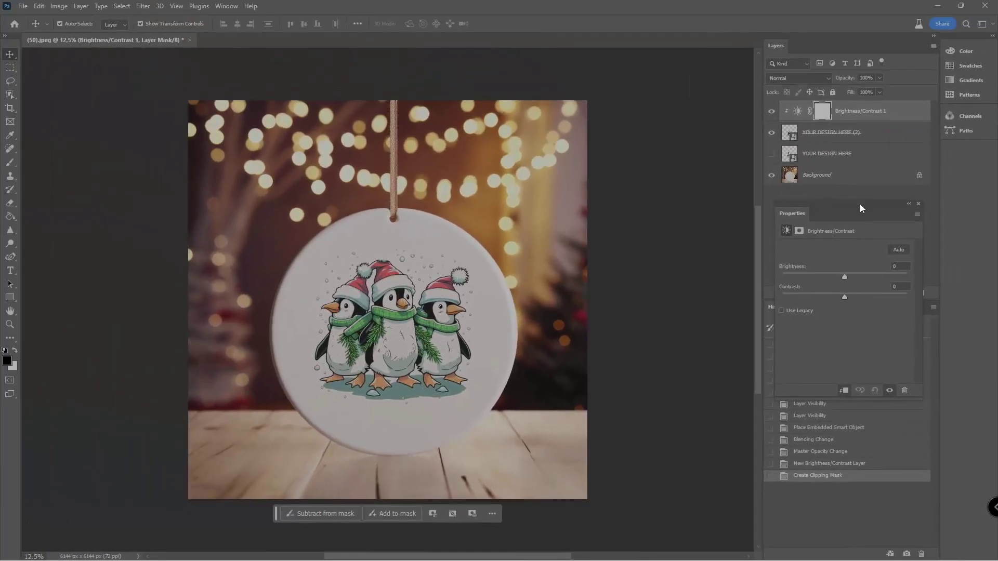
{"action": "mouse_move", "coordinate": [860, 188]}
{"action": "left_mouse_down"}
{"action": "mouse_move", "coordinate": [697, 187]}
{"action": "mouse_move", "coordinate": [640, 199]}
{"action": "left_mouse_up"}
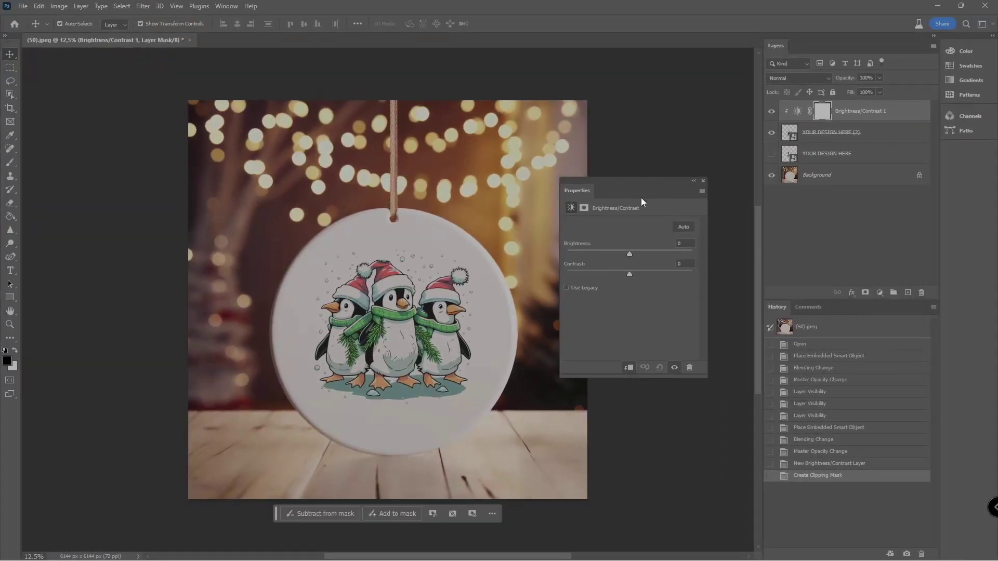
{"action": "mouse_move", "coordinate": [626, 254]}
{"action": "left_mouse_down"}
{"action": "mouse_move", "coordinate": [603, 254]}
{"action": "mouse_move", "coordinate": [681, 257]}
{"action": "mouse_move", "coordinate": [596, 273]}
{"action": "left_mouse_up"}
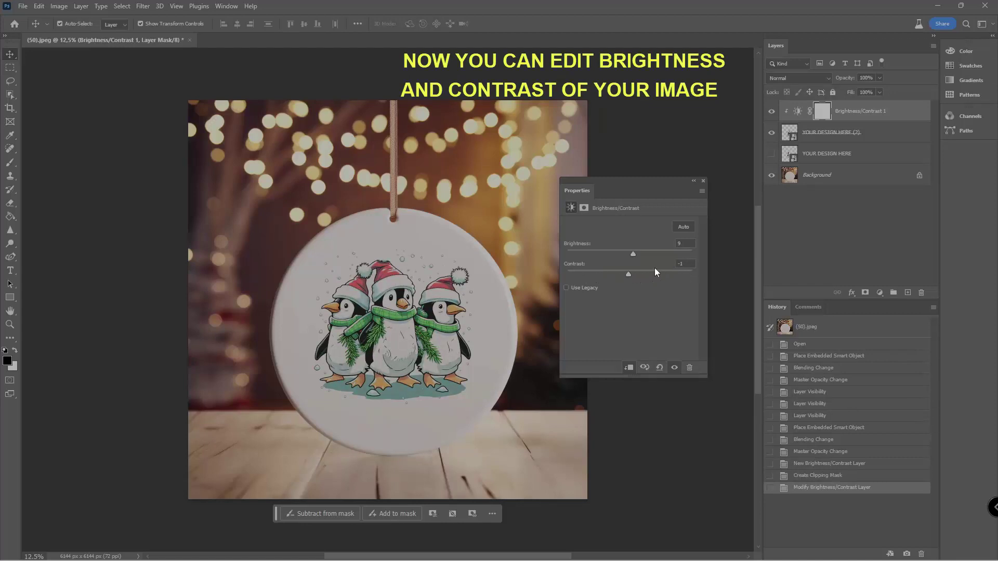
Step: Close the Brightness/Contrast settings and add a Hue/Saturation adjustment to the penguin layer
{"action": "left_click", "coordinate": [703, 181]}
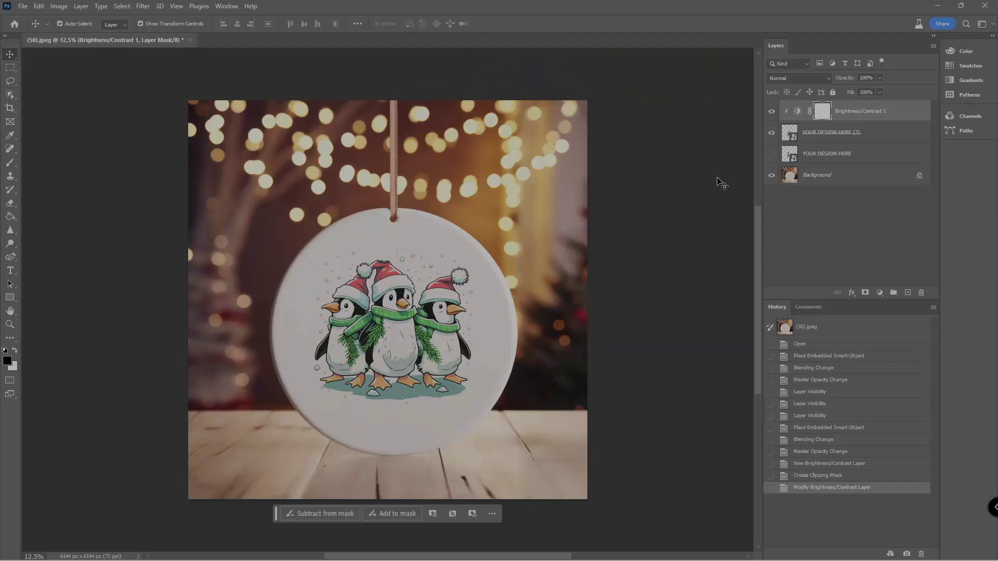
{"action": "left_click", "coordinate": [872, 136]}
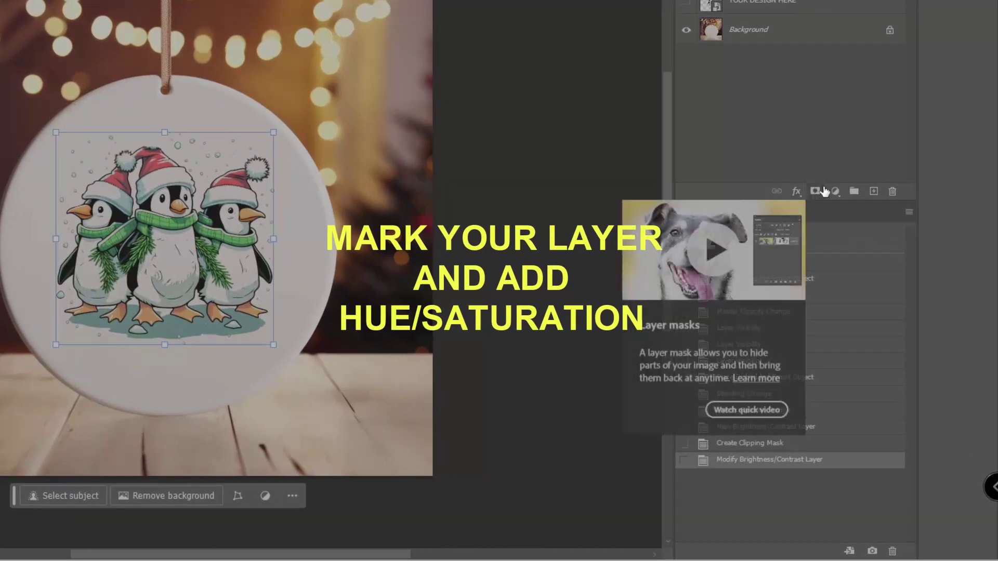
{"action": "left_click", "coordinate": [832, 189]}
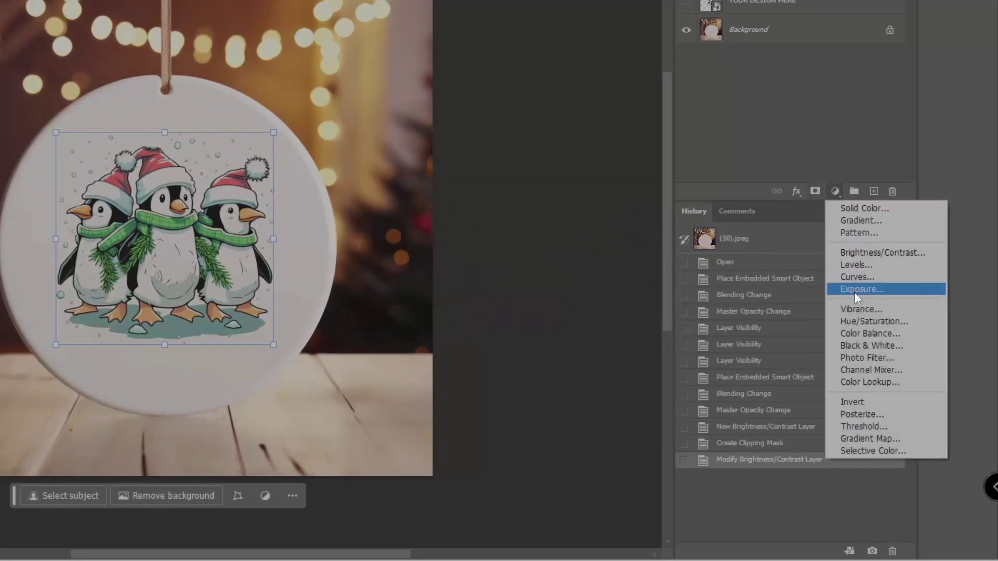
{"action": "left_click", "coordinate": [860, 323]}
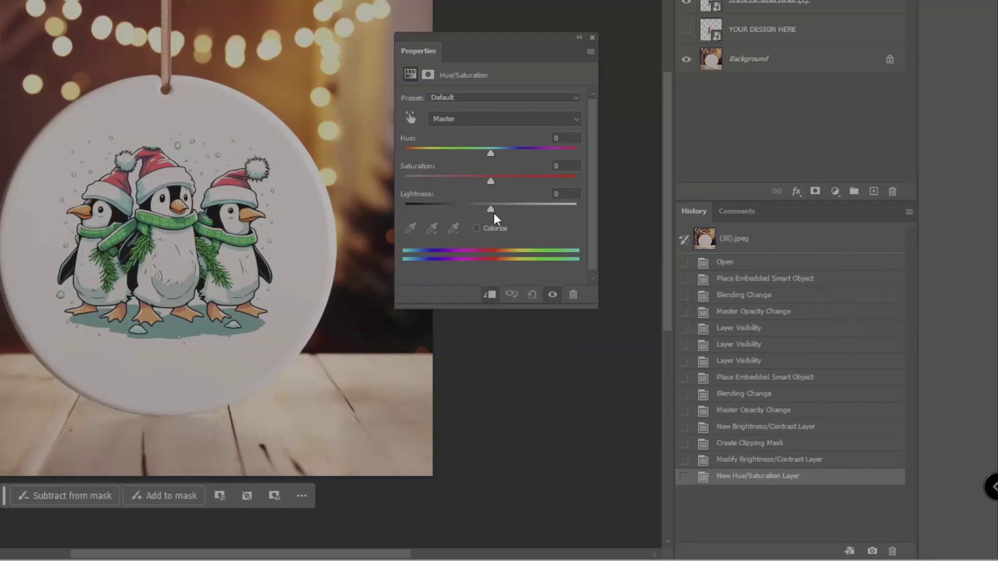
Step: Set hue -1, saturation +2 and lightness +1, then close the Hue/Saturation settings
{"action": "left_click_drag", "start_coordinate": [490, 209], "coordinate": [491, 208]}
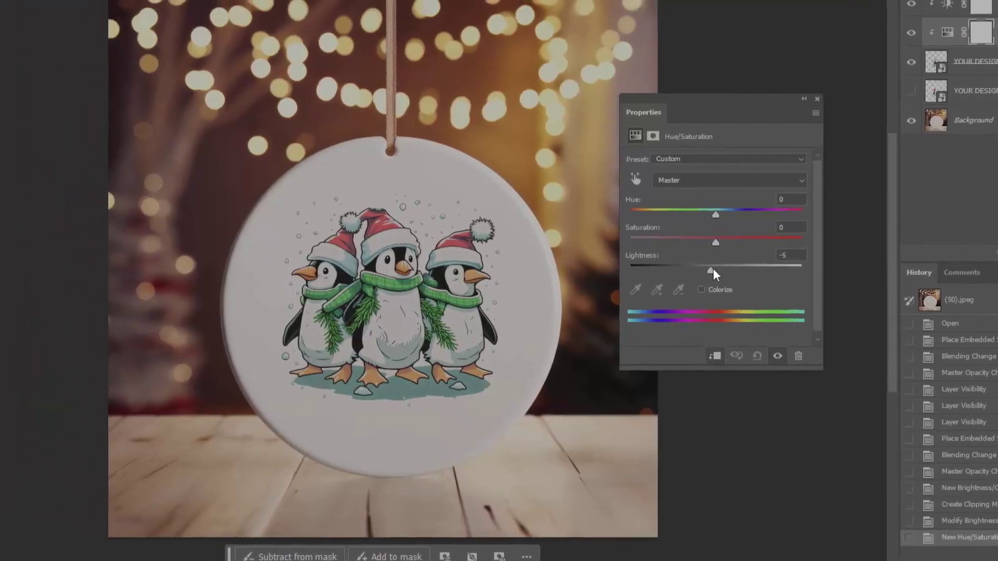
{"action": "mouse_move", "coordinate": [714, 242]}
{"action": "left_mouse_down"}
{"action": "mouse_move", "coordinate": [700, 243]}
{"action": "mouse_move", "coordinate": [737, 247]}
{"action": "mouse_move", "coordinate": [682, 245]}
{"action": "left_mouse_up"}
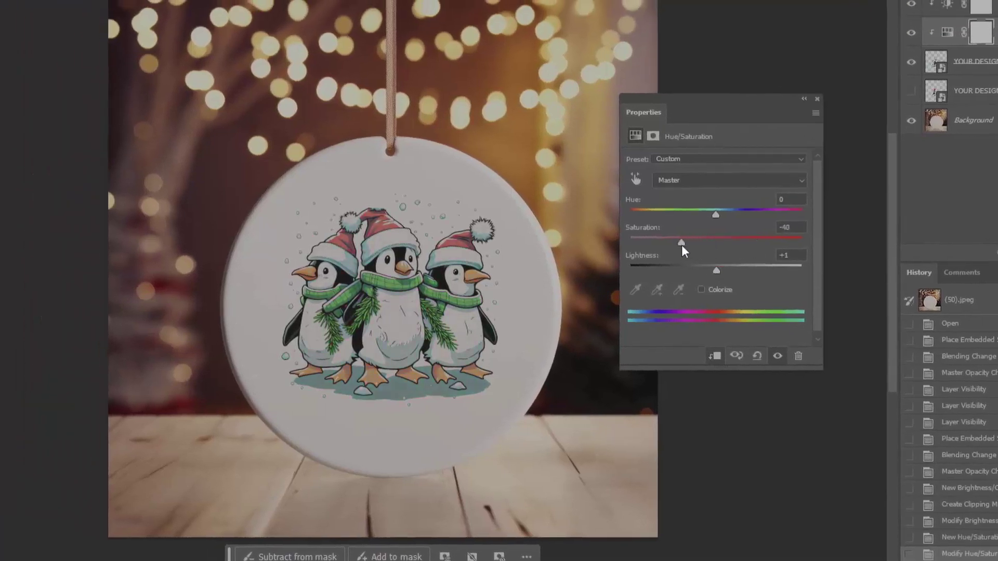
{"action": "mouse_move", "coordinate": [716, 214]}
{"action": "left_mouse_down"}
{"action": "mouse_move", "coordinate": [674, 213]}
{"action": "mouse_move", "coordinate": [713, 215]}
{"action": "left_mouse_up"}
{"action": "left_click_drag", "start_coordinate": [703, 242], "coordinate": [719, 238]}
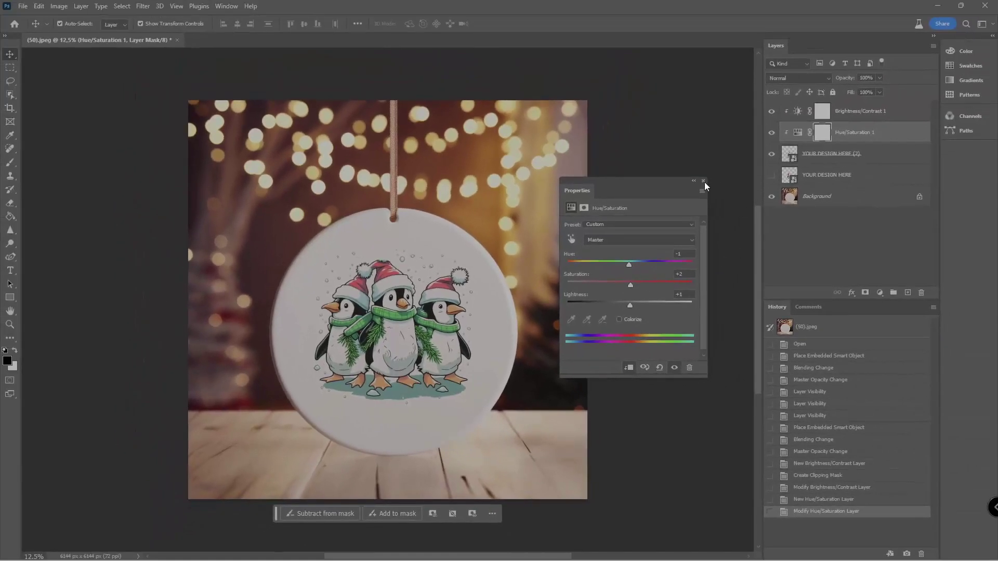
{"action": "left_click", "coordinate": [703, 181]}
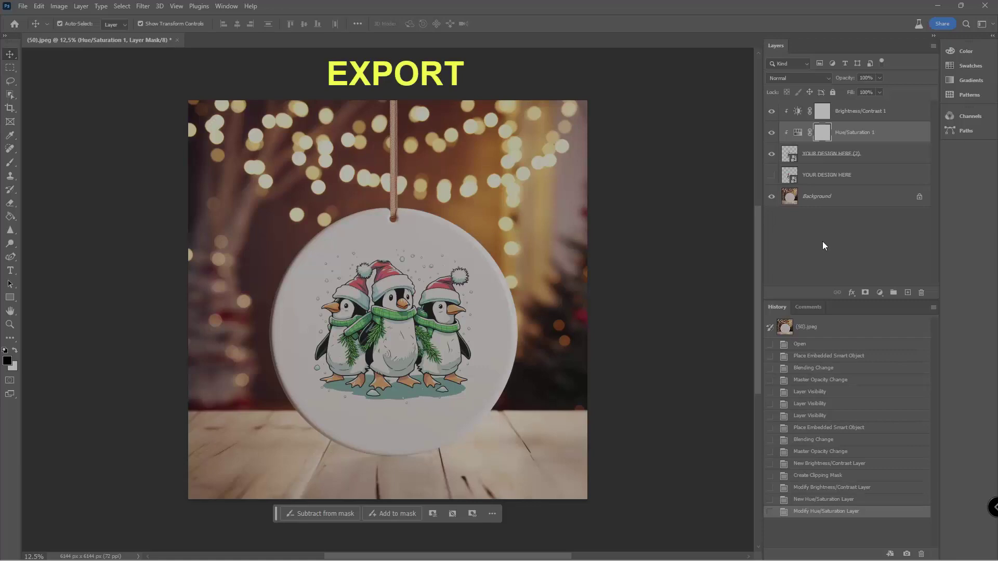
Step: Open Export As with PNG format at 100% scale, 6144 × 6144 px
{"action": "left_click", "coordinate": [24, 6]}
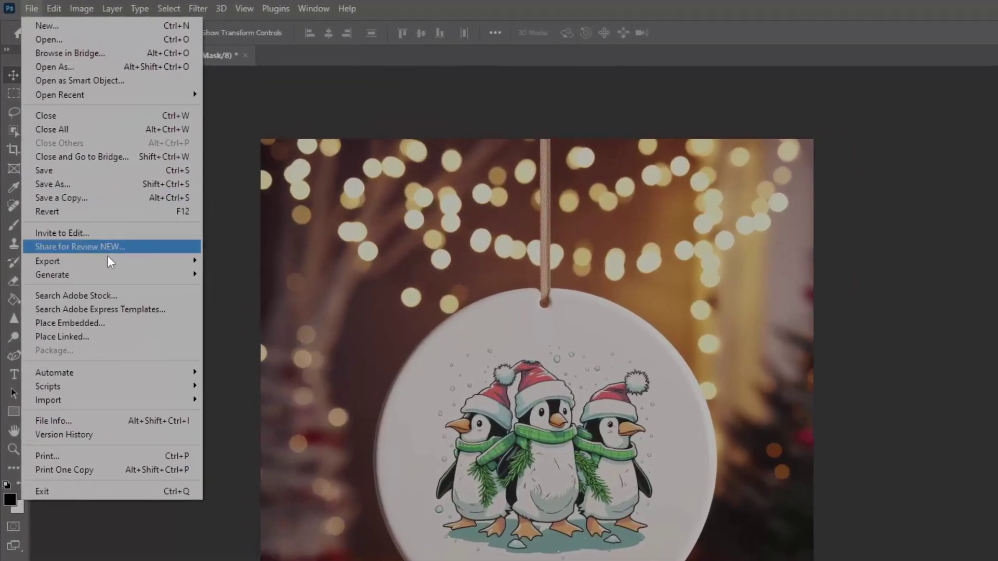
{"action": "mouse_move", "coordinate": [109, 260]}
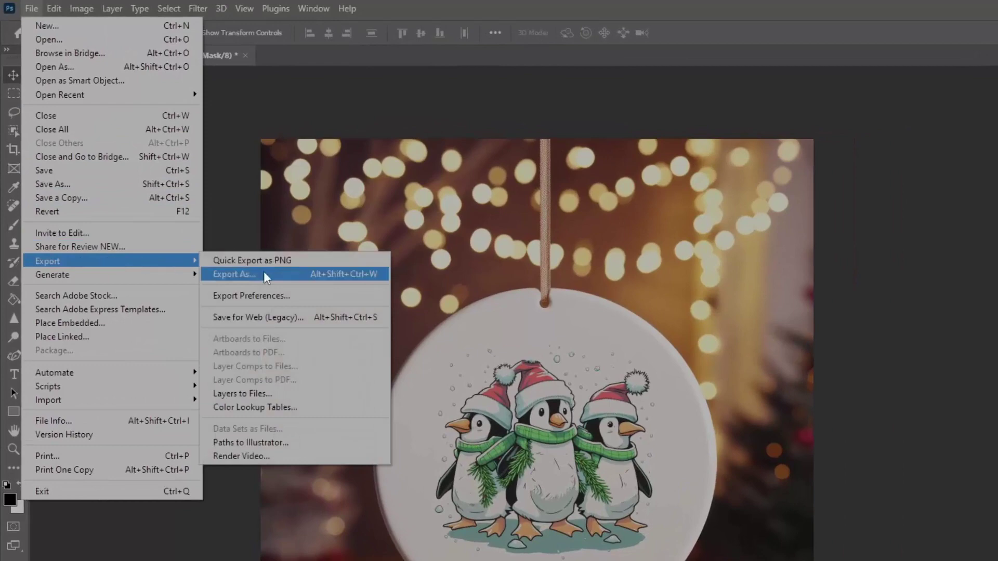
{"action": "left_click", "coordinate": [266, 275]}
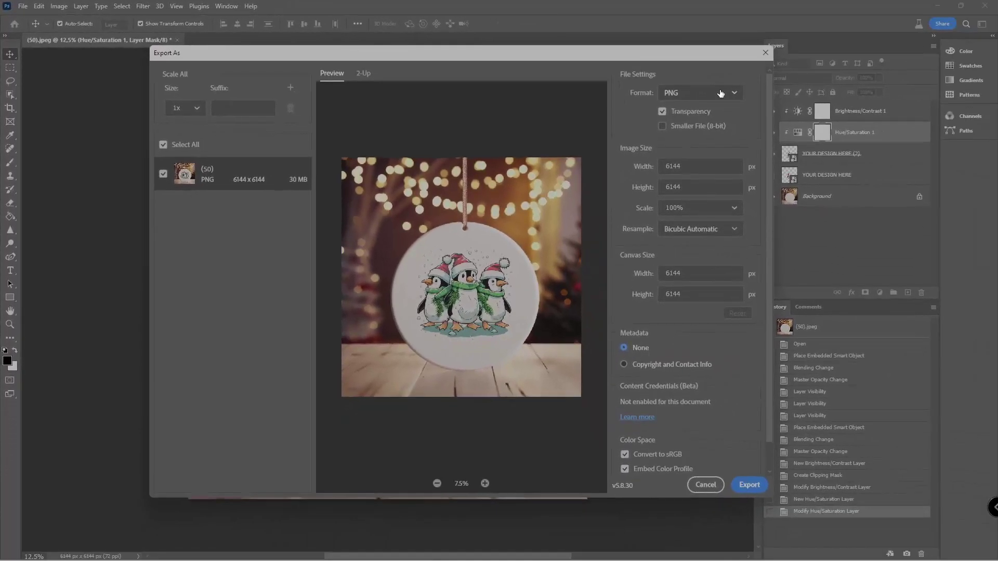
{"action": "left_click", "coordinate": [720, 92]}
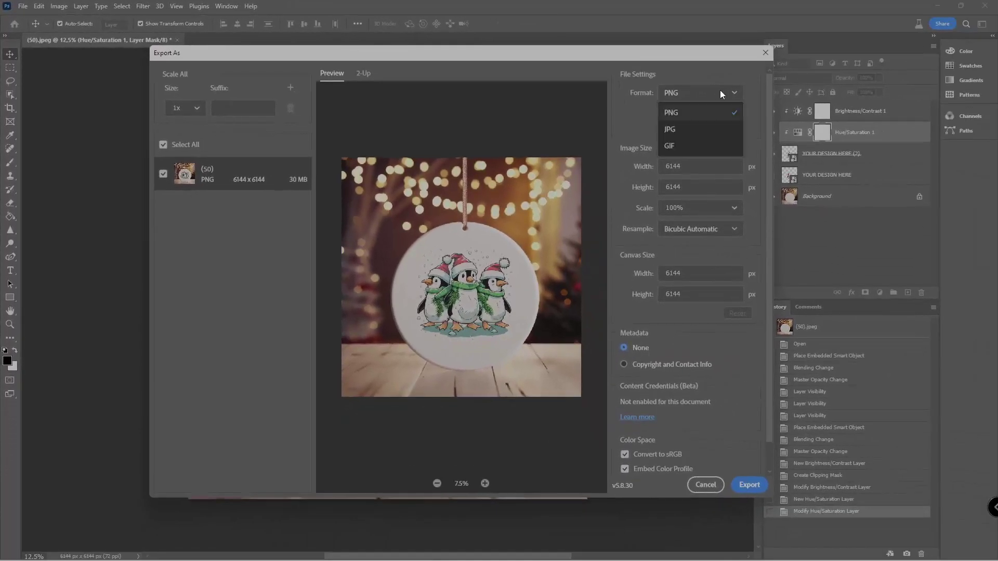
{"action": "left_click", "coordinate": [719, 90]}
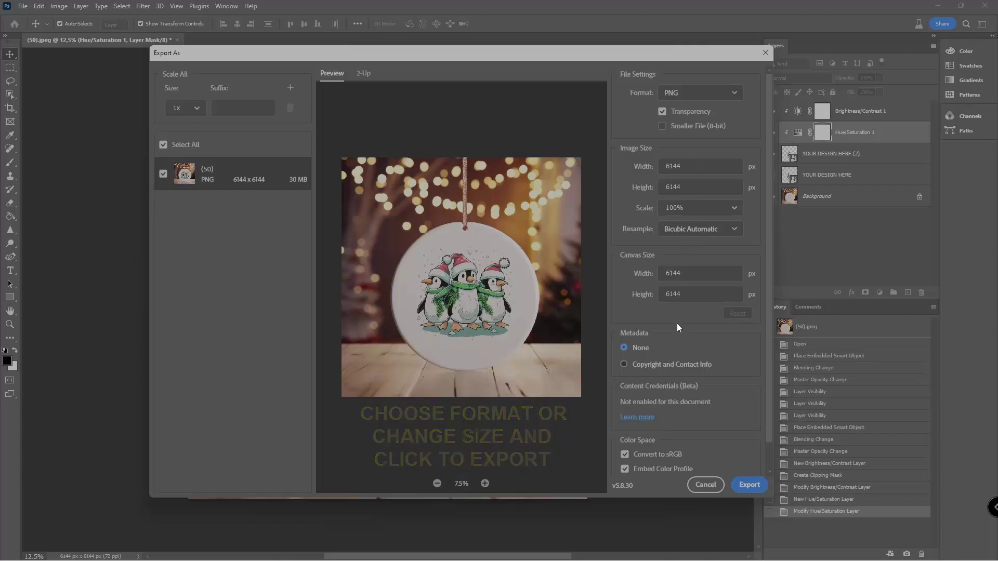
{"action": "left_click", "coordinate": [732, 213]}
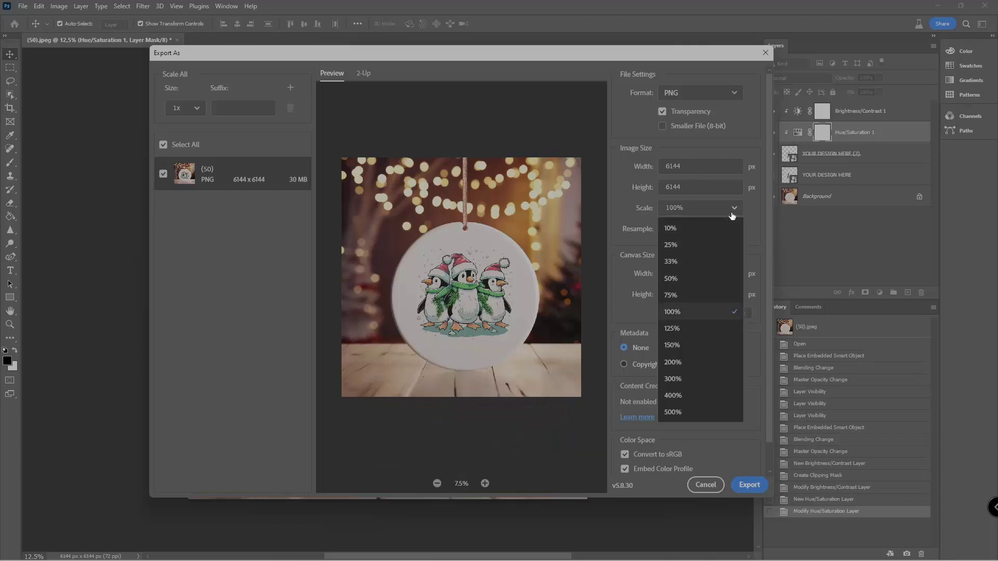
{"action": "left_click", "coordinate": [732, 214]}
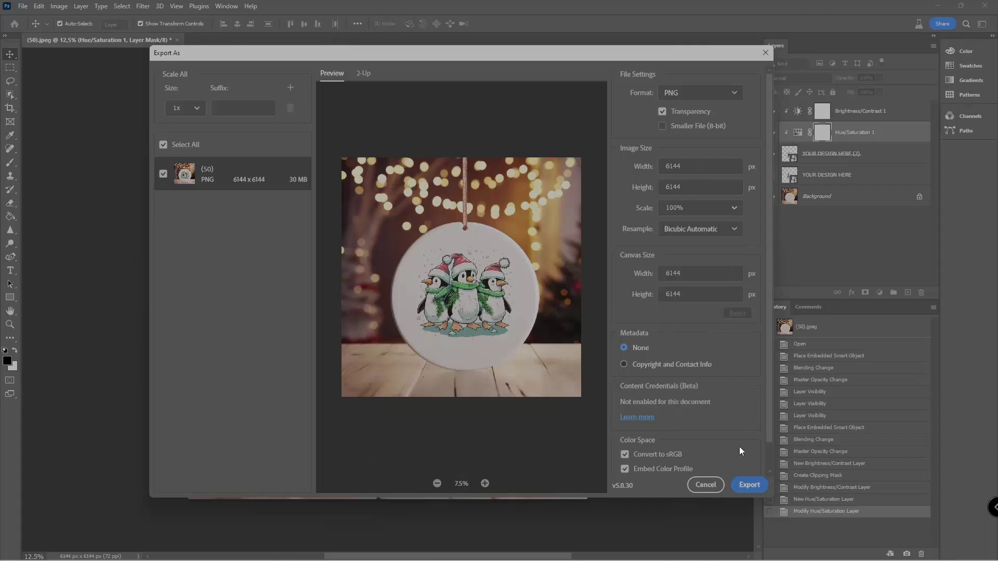